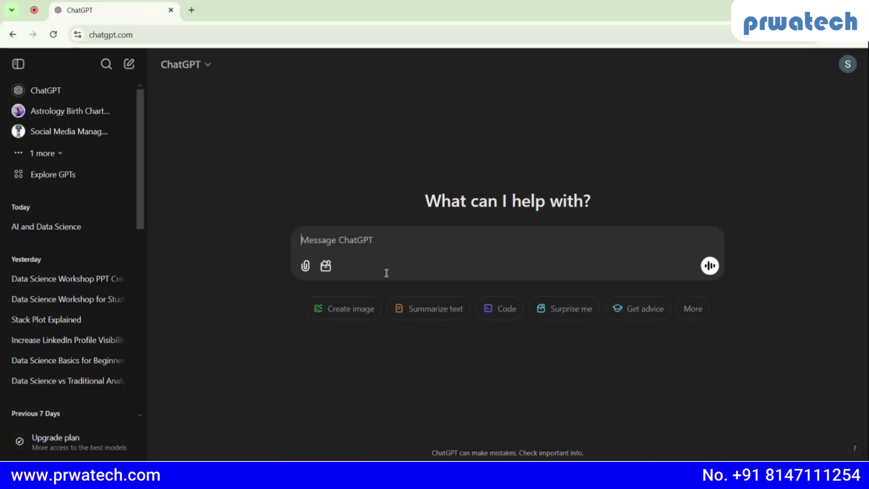
- Type 'Road map for data science field' into the ChatGPT message box
type("Read")
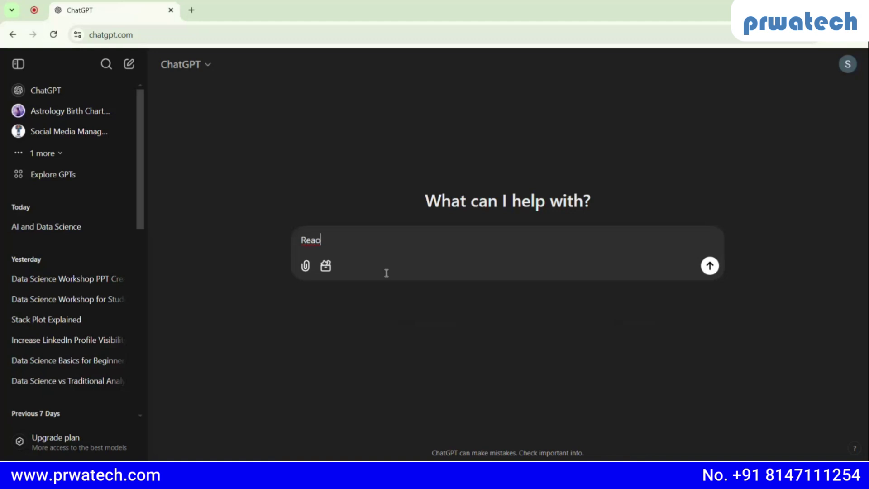
type("d map")
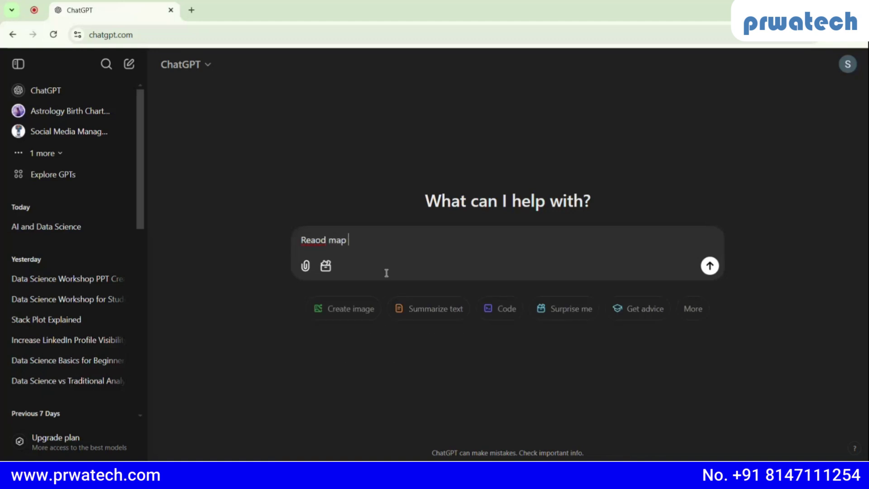
key("BackSpace")
key("BackSpace")
key("BackSpace")
key("BackSpace")
key("BackSpace")
key("BackSpace")
key("BackSpace")
type("oad map")
type(" for data ")
type("science")
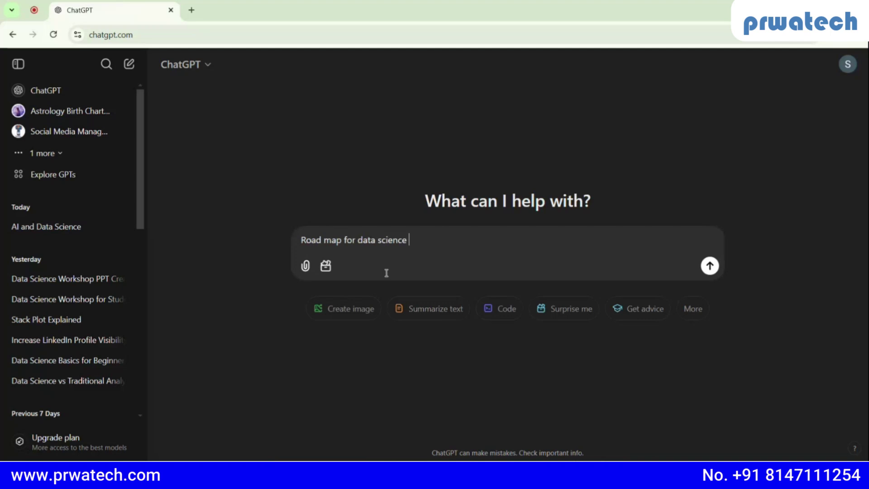
type(" field")
- Complete the prompt as '1 year Road map for data science field from scratch i need in points wise' and send it
left_click(302, 233)
type("1 yer")
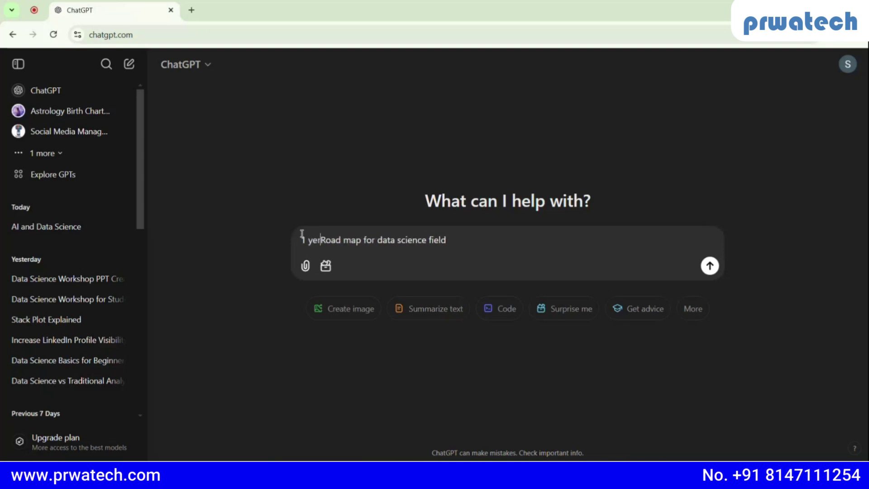
key("BackSpace")
type("ar")
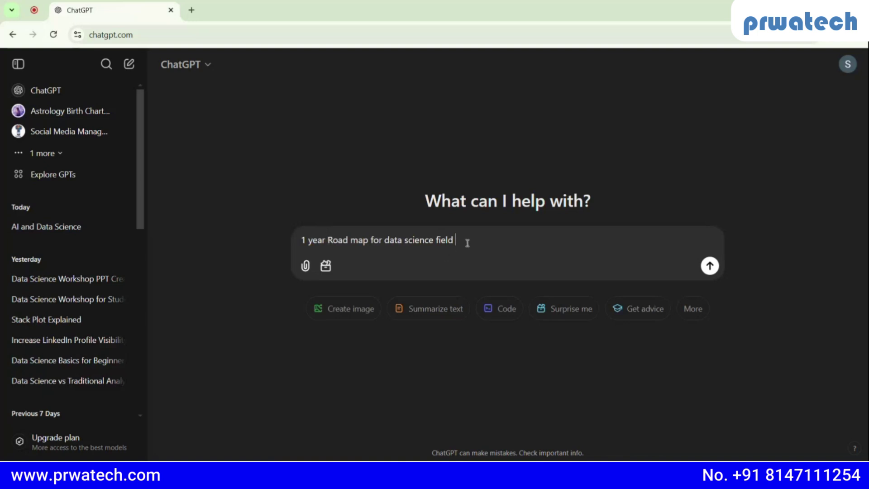
type(" fromsc")
type("ratch")
type("i need ")
type("in ponts")
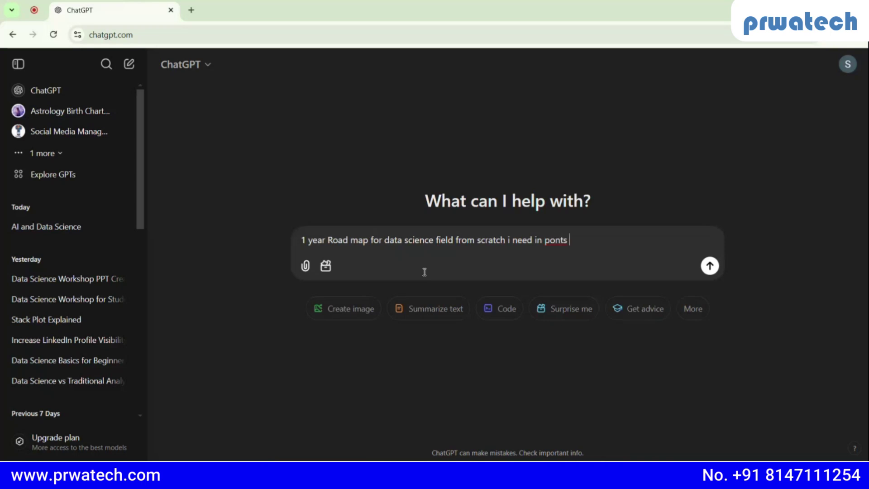
key("BackSpace")
key("BackSpace")
key("BackSpace")
type("in")
type("ts ")
type("wise")
key("BackSpace")
key("BackSpace")
key("BackSpace")
type("ise")
key("Return")
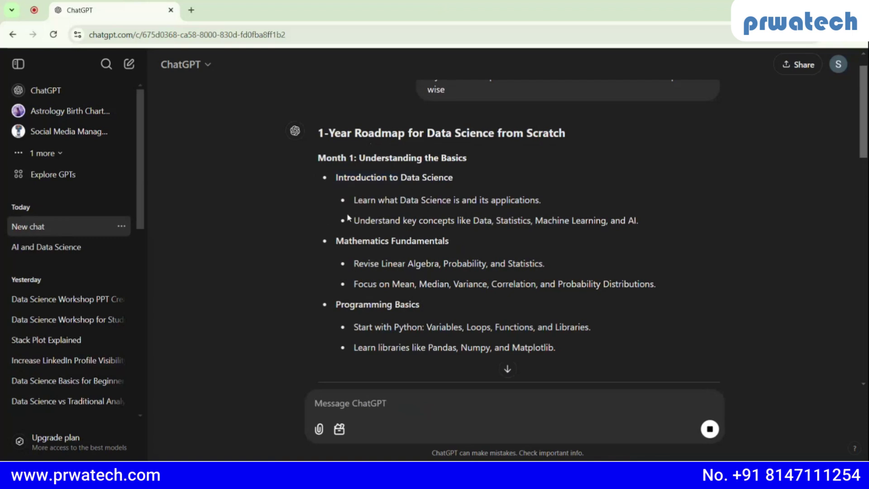
- Read the streaming roadmap reply from the Month 1 bullets down to the Key Resources list
left_click_drag(355, 203, 426, 230)
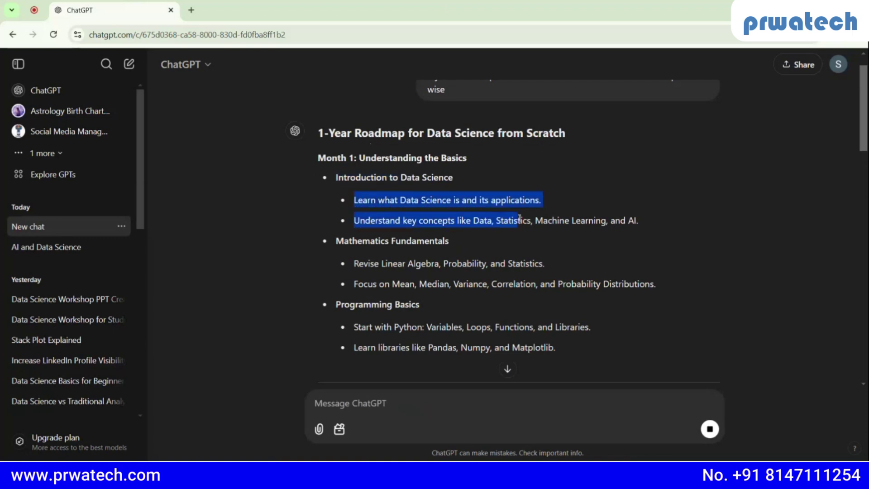
left_click(427, 227)
scroll(429, 229, "down", 5)
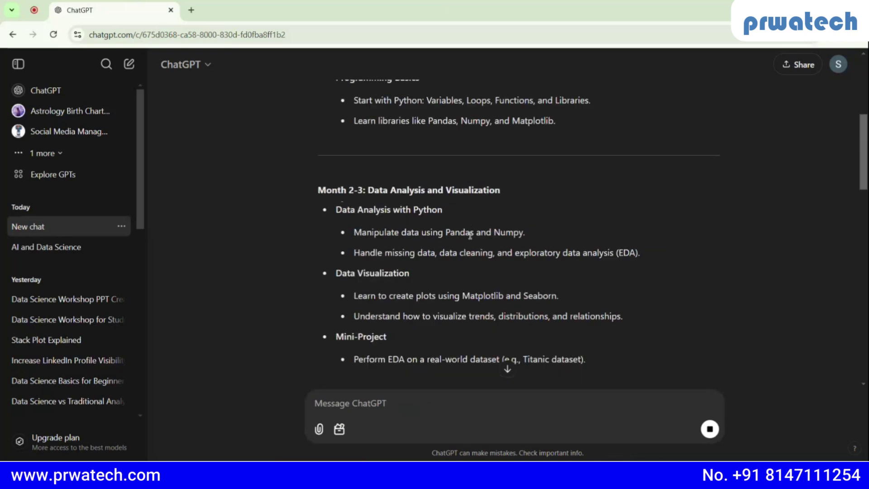
scroll(435, 235, "down", 4)
scroll(436, 240, "down", 2)
scroll(435, 240, "down", 4)
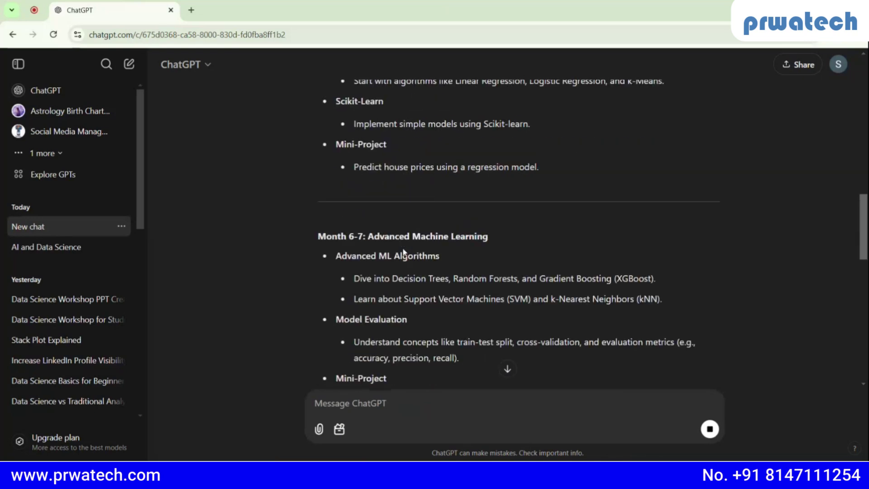
scroll(376, 285, "up", 1)
scroll(384, 271, "up", 3)
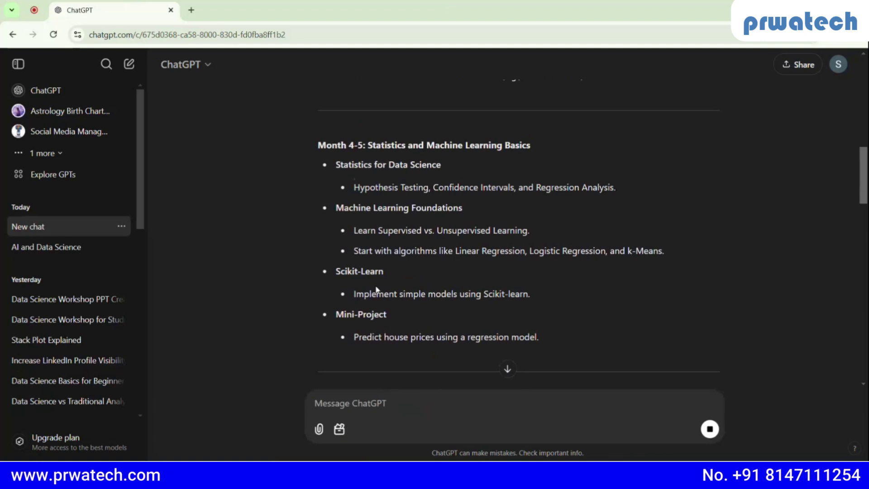
scroll(407, 244, "down", 1)
scroll(434, 224, "down", 12)
scroll(439, 236, "down", 10)
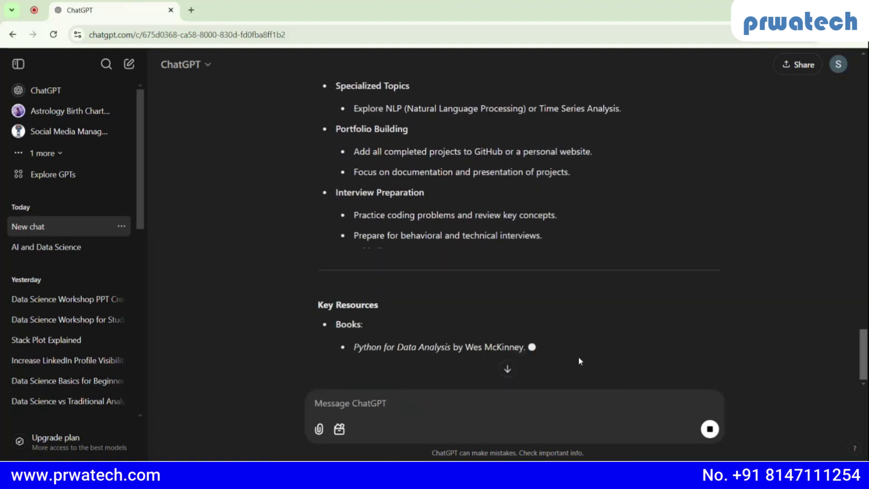
- Send the follow-up 'i need the skills set points wise'
type("i need th")
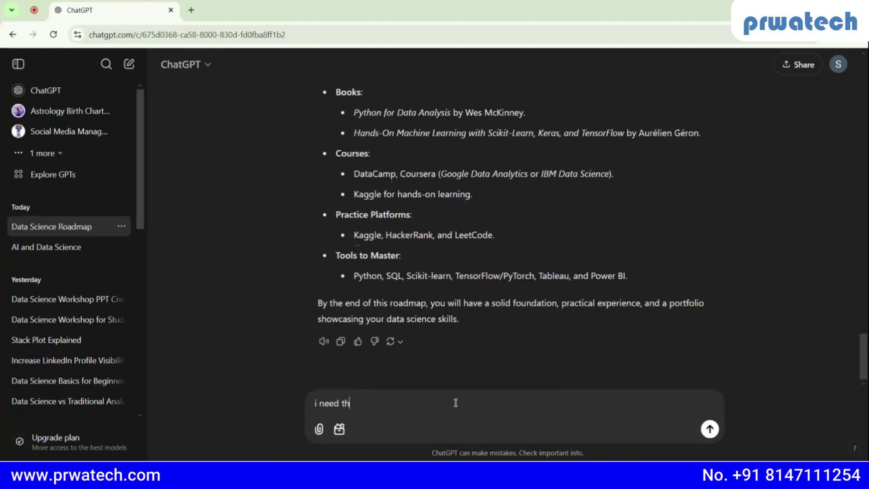
type("e skills ")
type("se")
type("t ")
type("points")
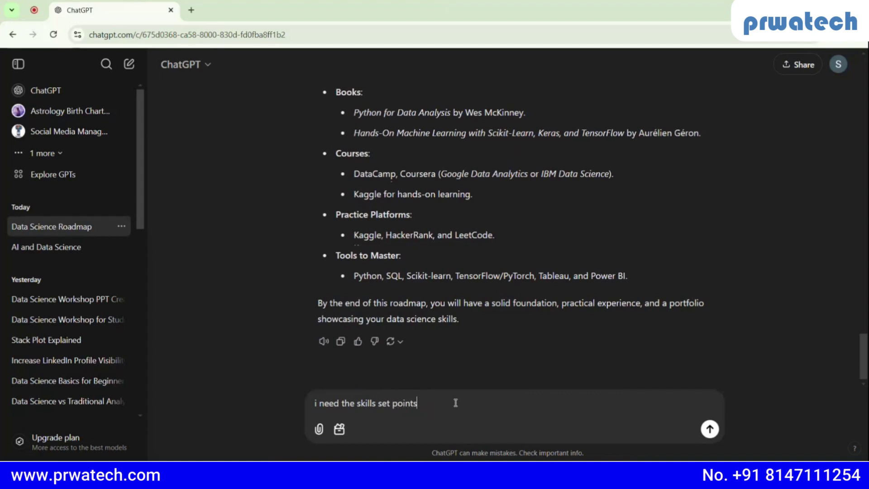
type(" wise")
key("Return")
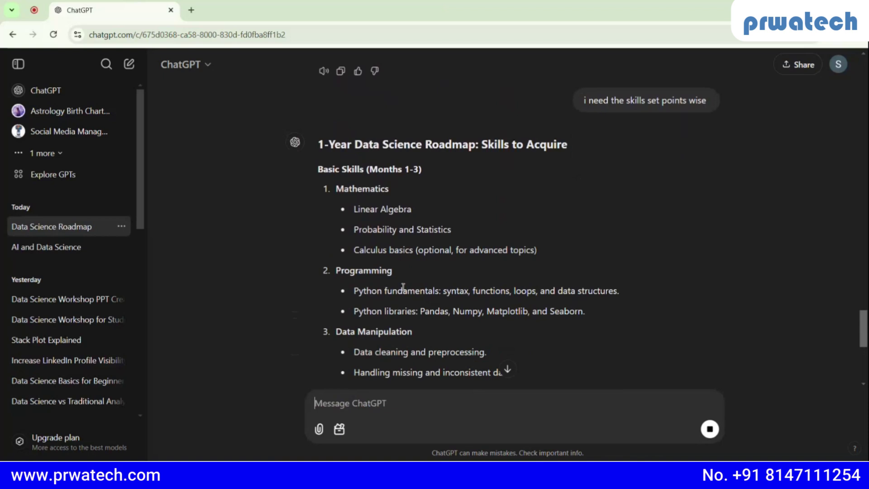
scroll(365, 285, "down", 2)
scroll(339, 272, "down", 2)
scroll(323, 231, "up", 5)
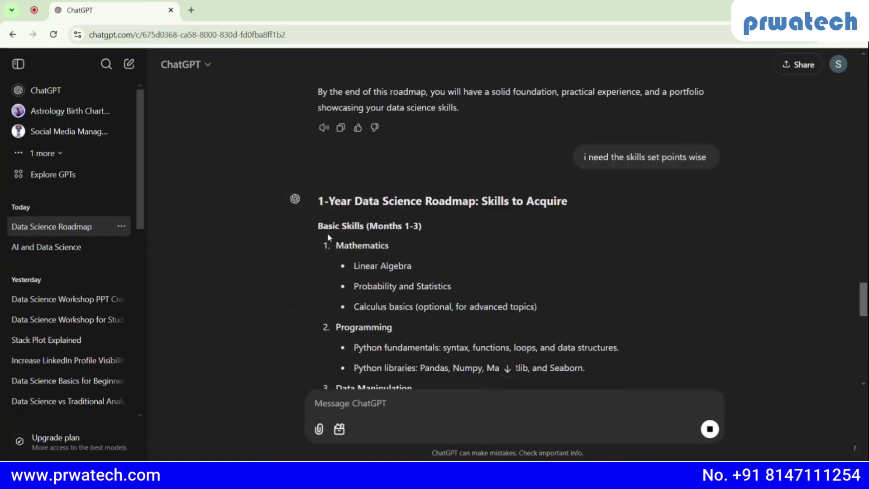
mouse_move(318, 225)
left_mouse_down()
mouse_move(357, 227)
mouse_move(379, 245)
left_mouse_up()
scroll(337, 267, "down", 3)
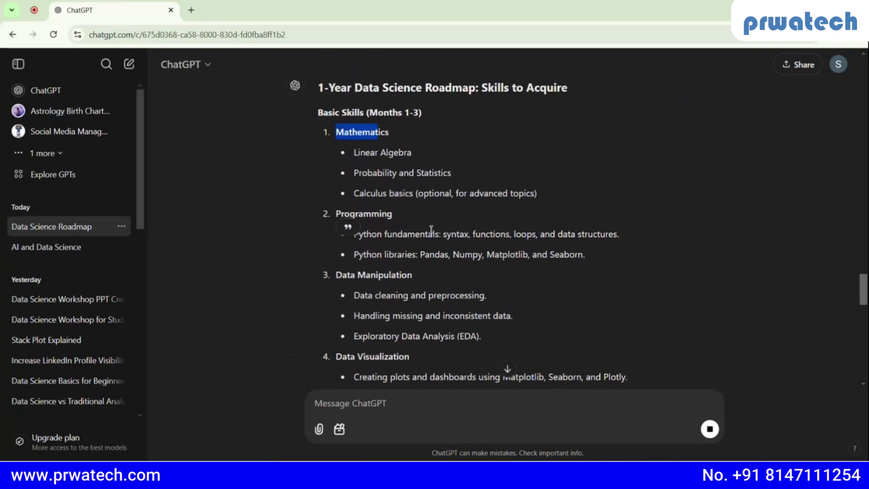
left_click(409, 228)
mouse_move(340, 212)
left_mouse_down()
mouse_move(390, 215)
mouse_move(415, 234)
left_mouse_up()
left_click(455, 237)
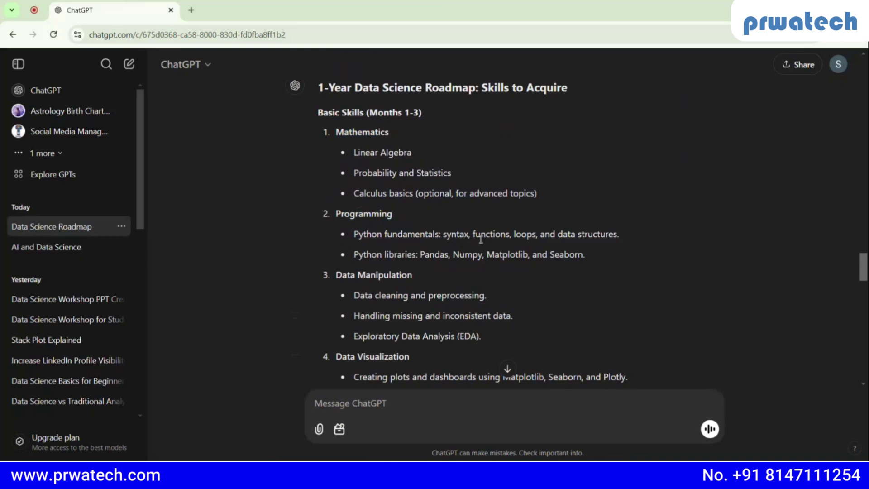
double_click(486, 234)
left_click(516, 236)
left_click_drag(563, 236, 617, 235)
double_click(598, 234)
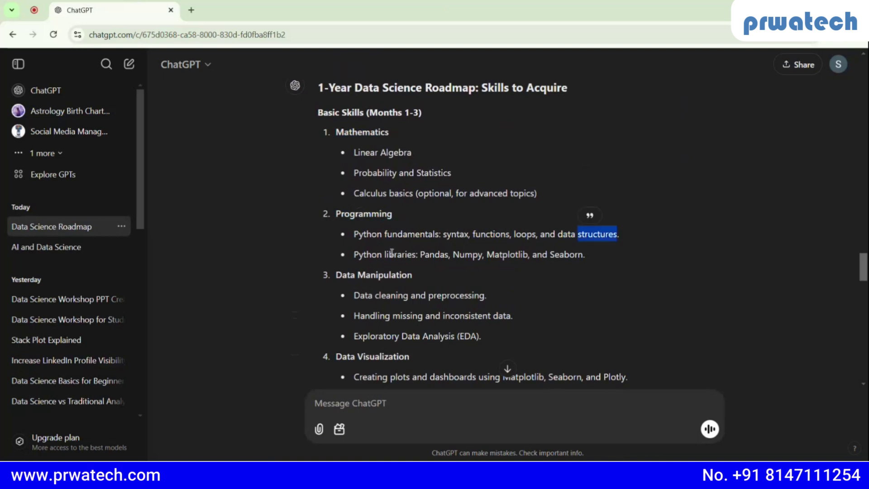
left_click(425, 254)
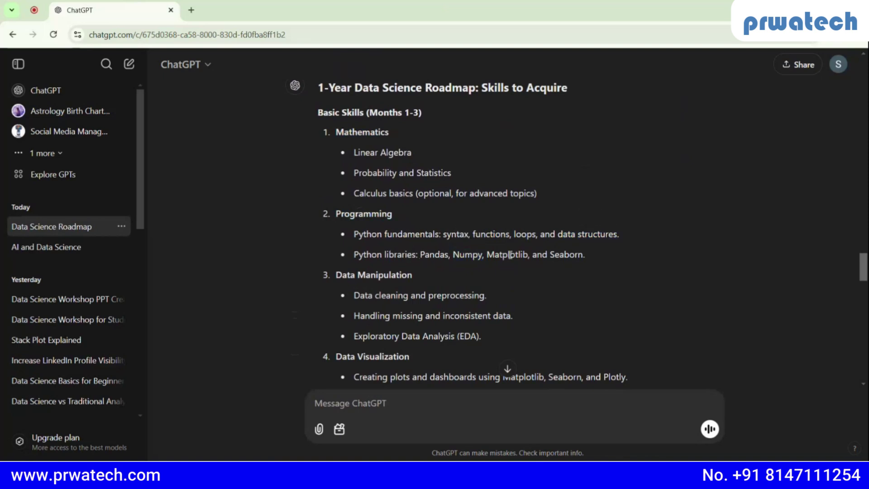
double_click(566, 254)
scroll(374, 280, "down", 1)
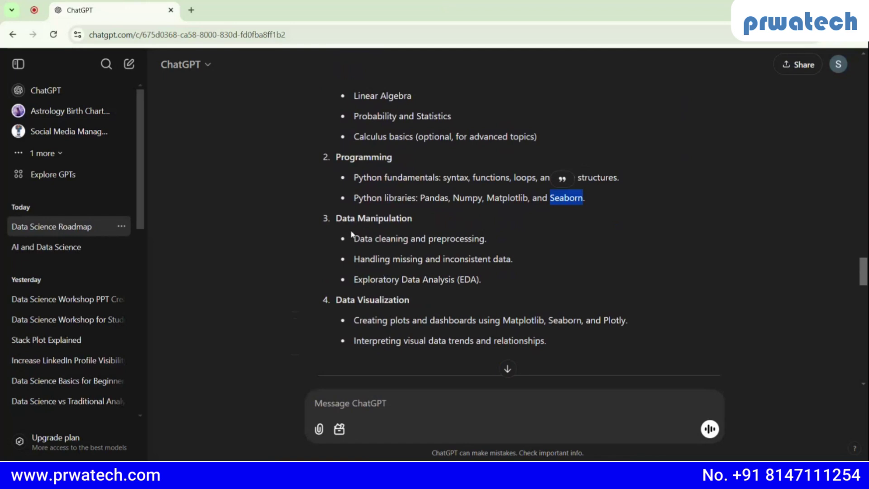
left_click_drag(348, 219, 412, 219)
triple_click(360, 299)
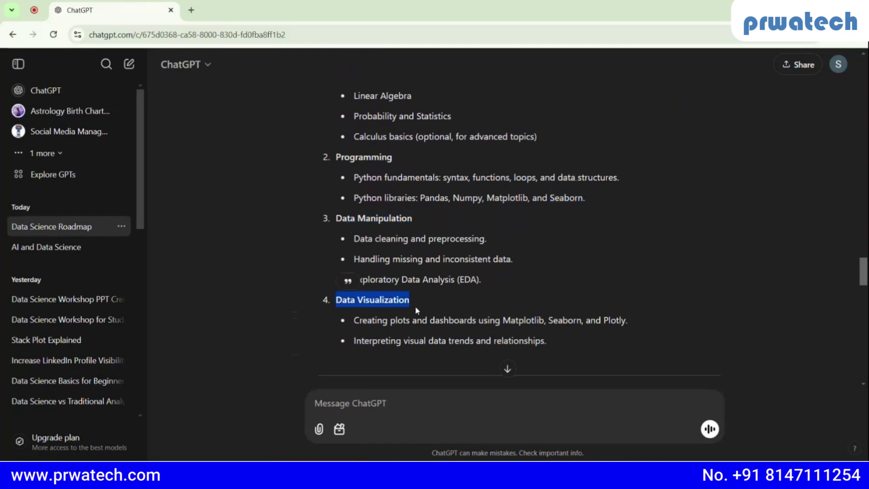
scroll(369, 206, "up", 2)
scroll(390, 254, "down", 3)
scroll(376, 282, "down", 5)
left_click_drag(340, 206, 390, 222)
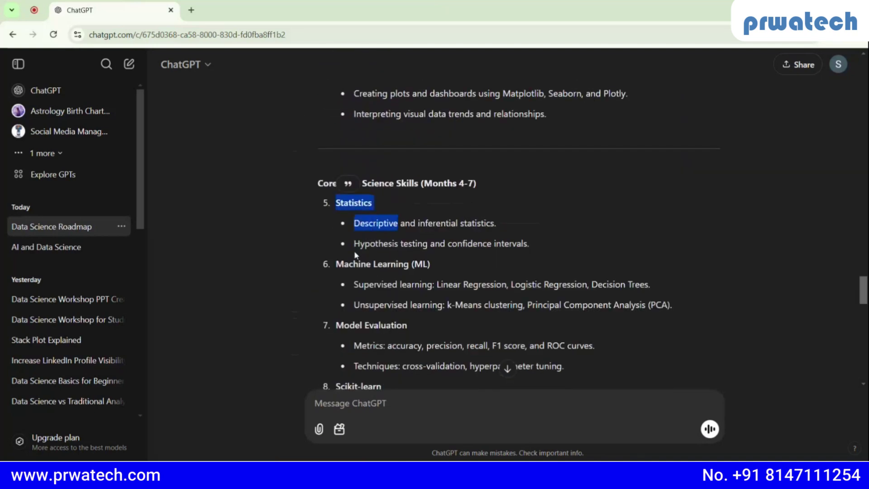
left_click_drag(353, 264, 382, 264)
scroll(348, 252, "down", 3)
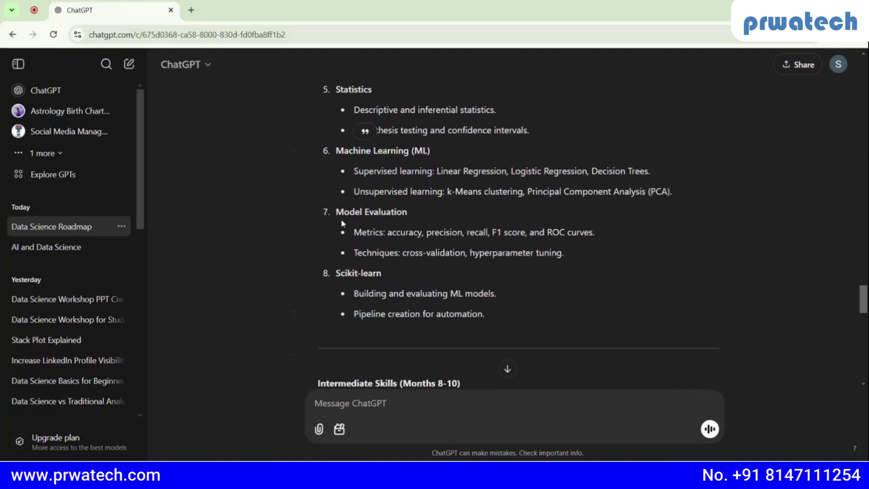
left_click_drag(342, 231, 399, 231)
left_click_drag(355, 273, 381, 273)
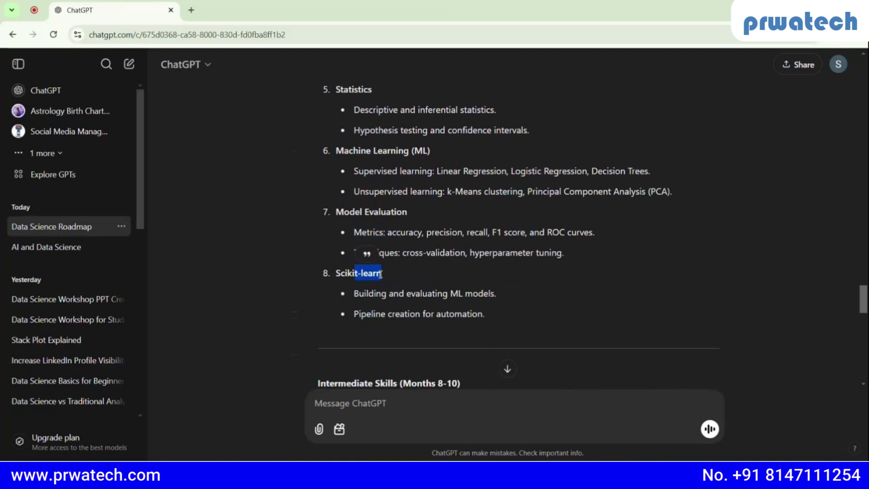
scroll(375, 292, "down", 2)
scroll(374, 292, "down", 2)
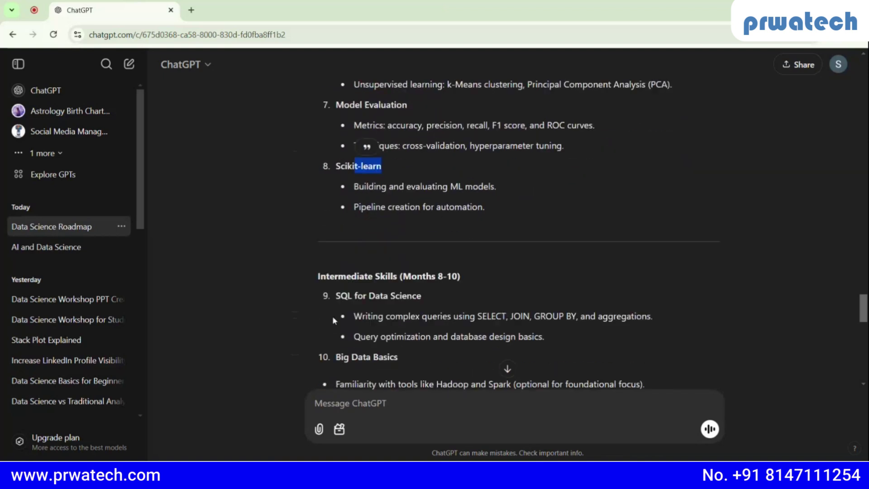
scroll(346, 308, "up", 3)
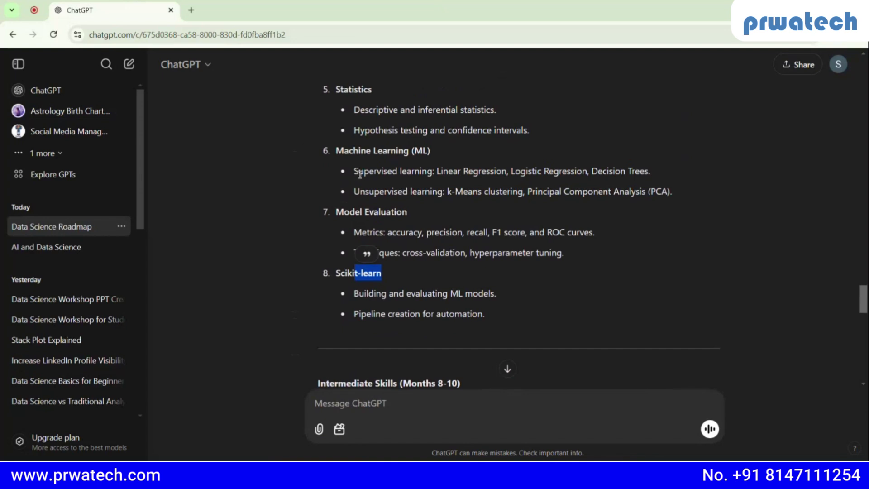
scroll(361, 172, "down", 3)
scroll(384, 186, "down", 5)
scroll(343, 236, "up", 2)
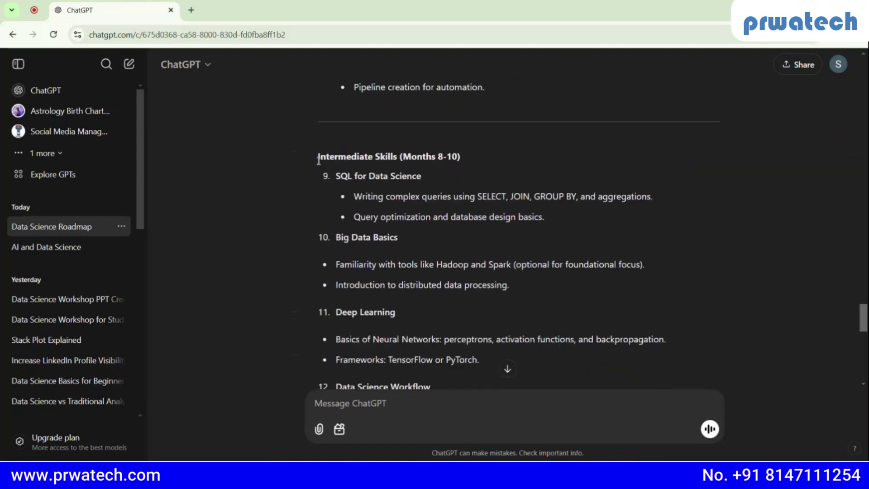
left_click_drag(319, 160, 424, 172)
left_click(365, 176)
double_click(361, 237)
scroll(342, 301, "down", 3)
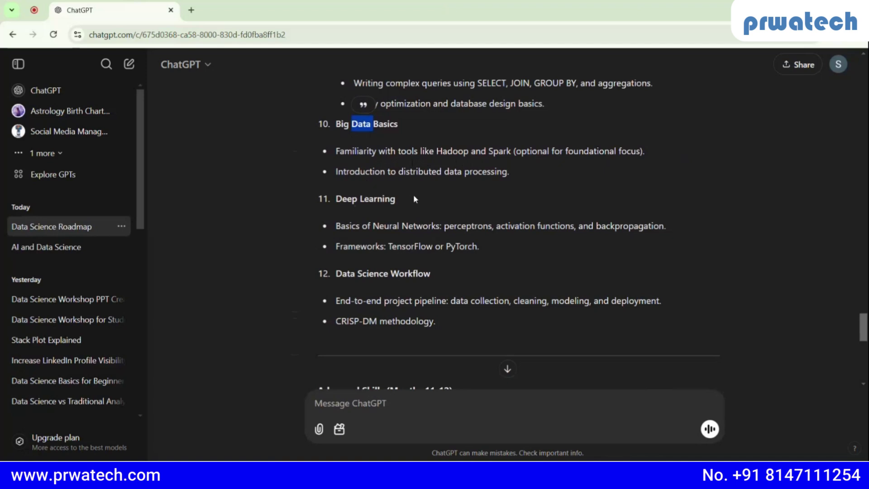
left_click(347, 212)
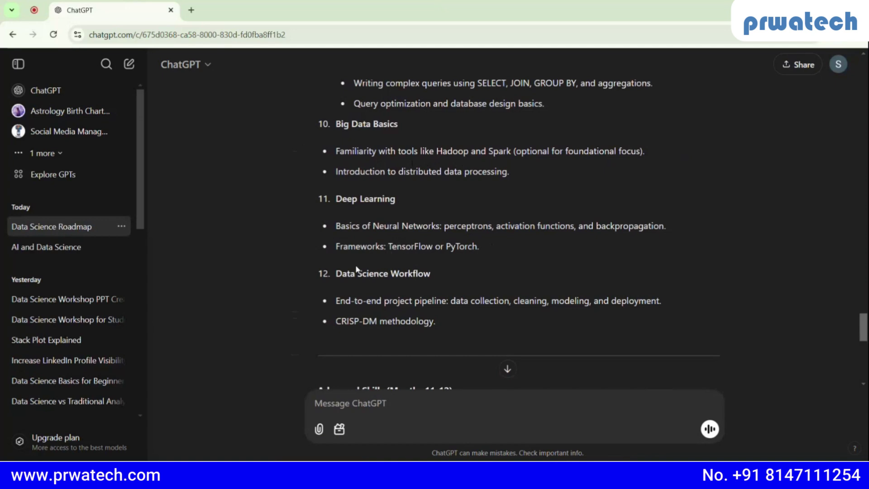
scroll(381, 260, "down", 1)
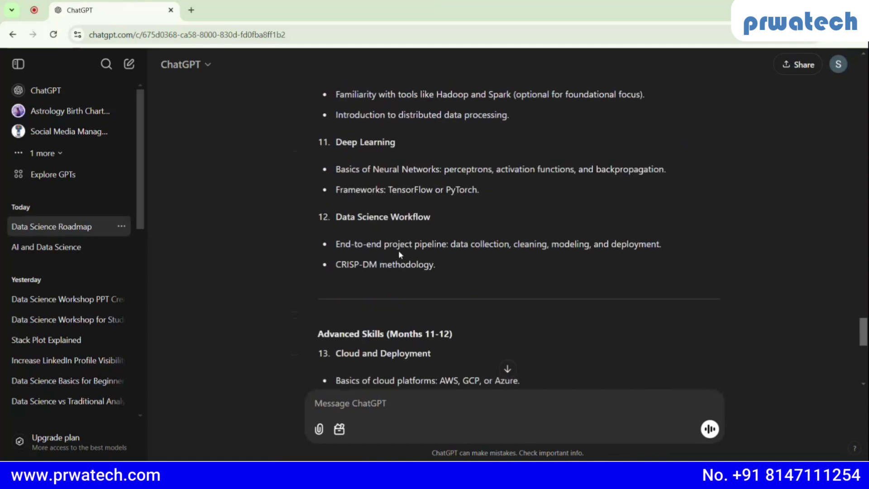
scroll(400, 262, "down", 3)
scroll(335, 254, "down", 3)
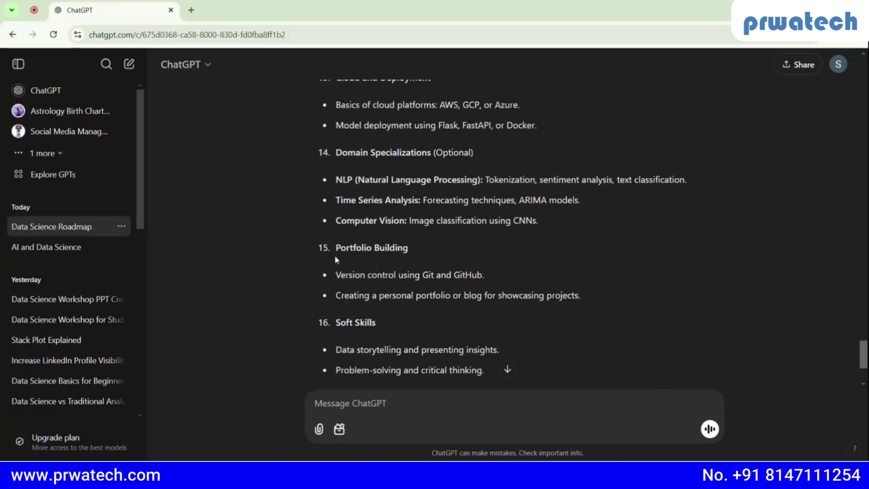
scroll(344, 203, "up", 1)
left_click_drag(334, 128, 417, 128)
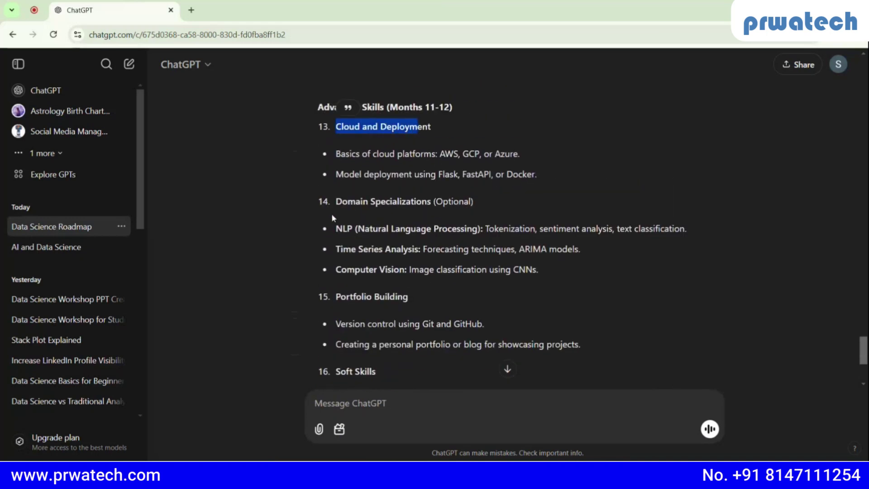
left_click_drag(336, 203, 430, 203)
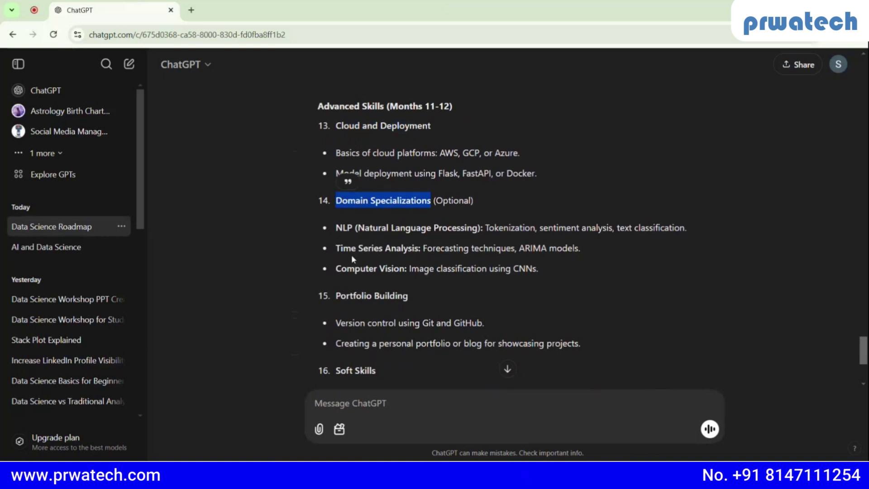
scroll(351, 254, "down", 2)
scroll(351, 254, "down", 2)
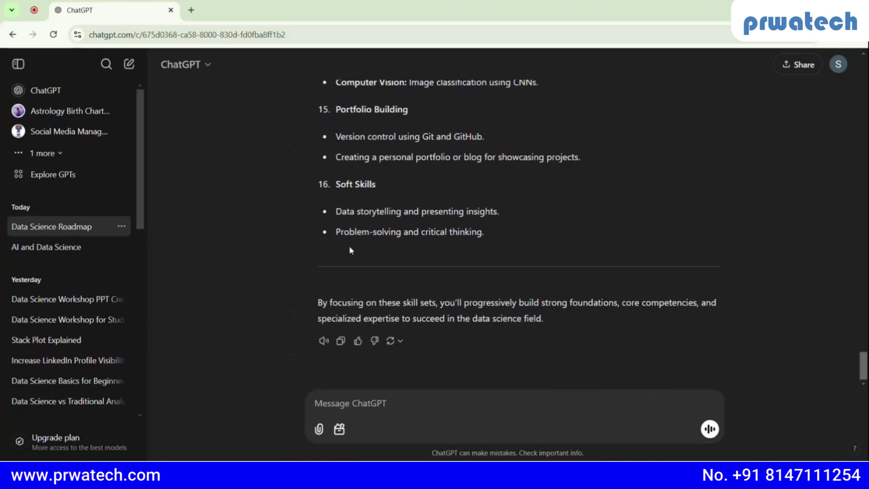
- Ask ChatGPT to generate that info as a PDF you can download
left_click(376, 402)
type("i")
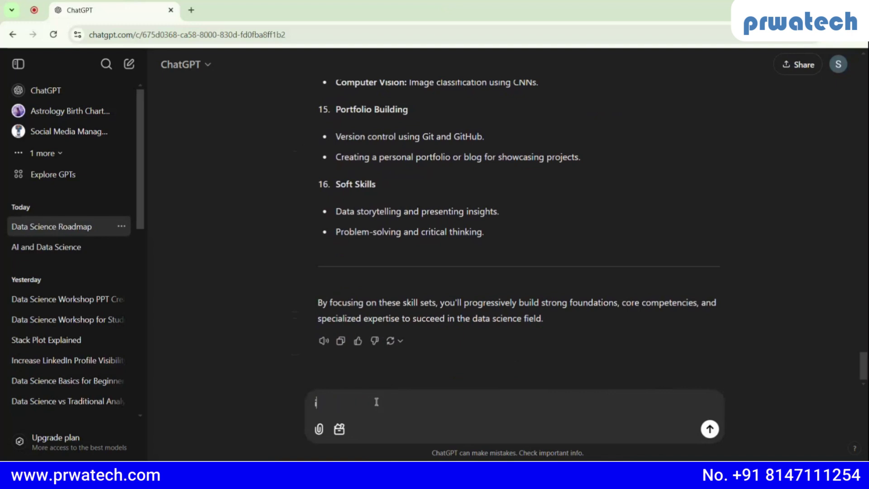
type(" need")
type(" thgat")
type("t")
type(" info")
type(" in pdf ")
type("can")
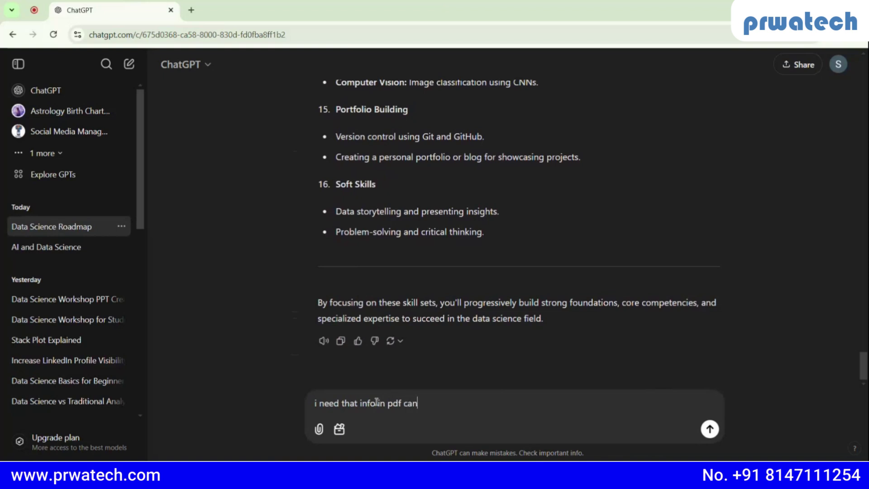
type(" you gener")
type("ate ")
type("tha")
type("t into p")
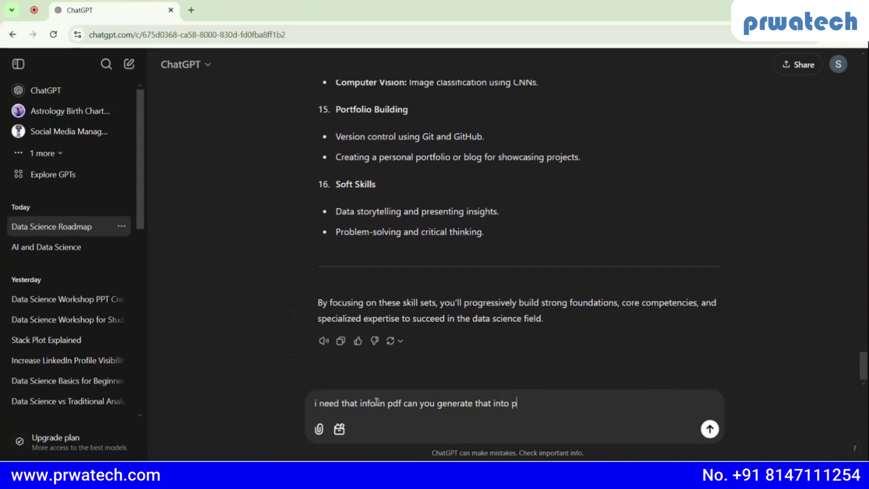
type("df ")
type("i need to")
type(" download")
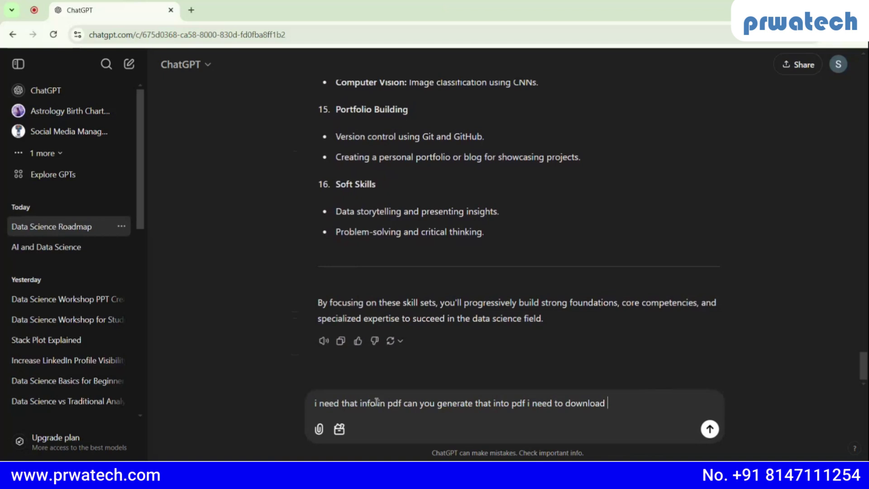
key("Return")
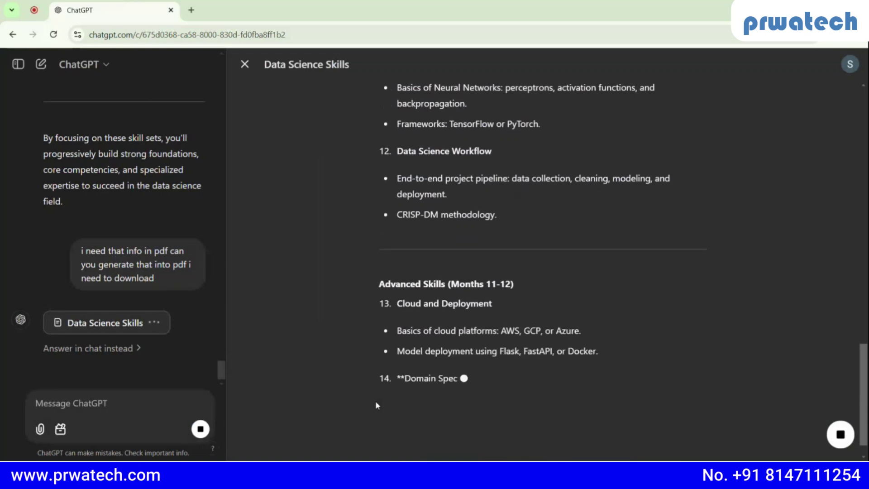
- Change the 'Soft Skill' heading to 'Soft Skills' and close the Data Science Skills document
scroll(420, 289, "up", 2)
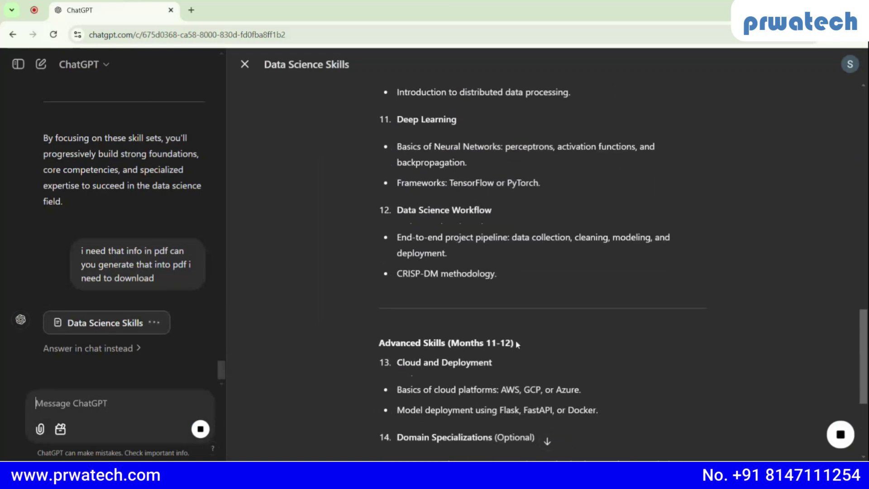
scroll(507, 323, "down", 5)
scroll(452, 340, "down", 3)
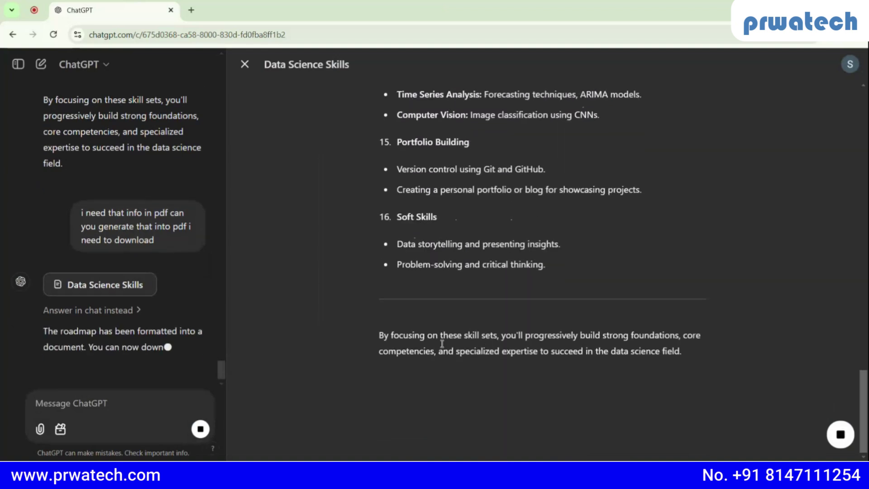
left_click(444, 271)
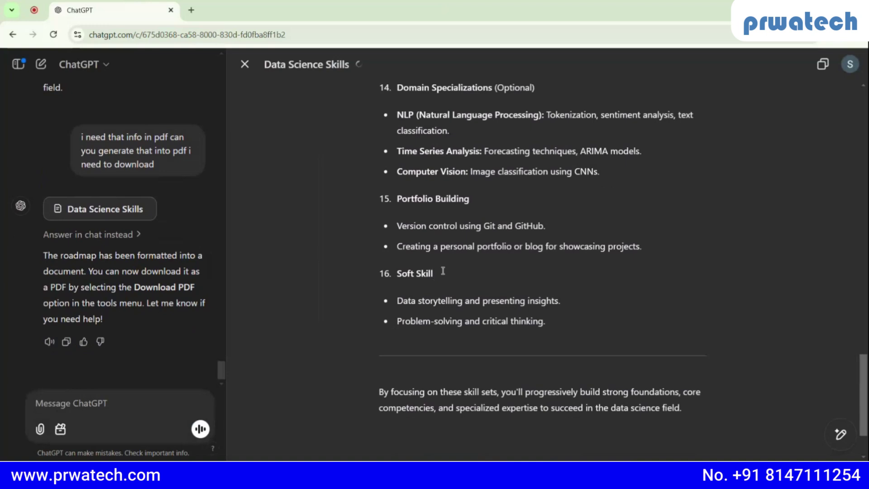
type("s")
left_click(247, 68)
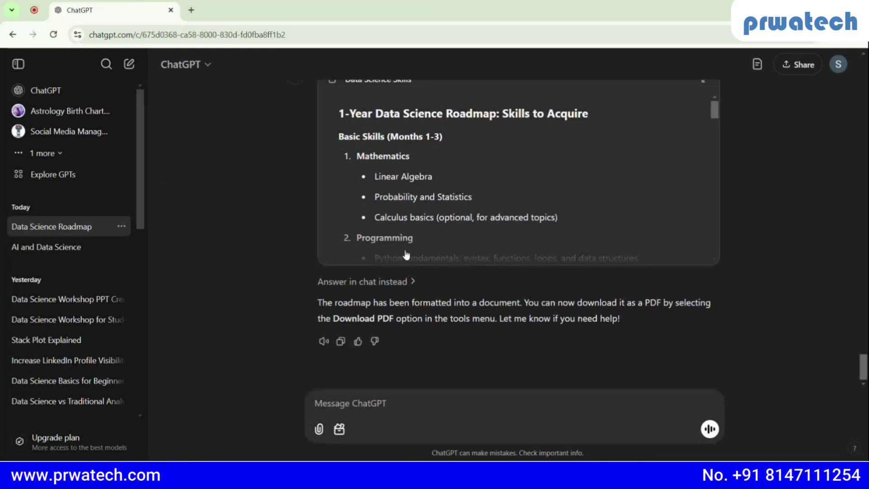
scroll(566, 172, "down", 5)
scroll(633, 163, "down", 2)
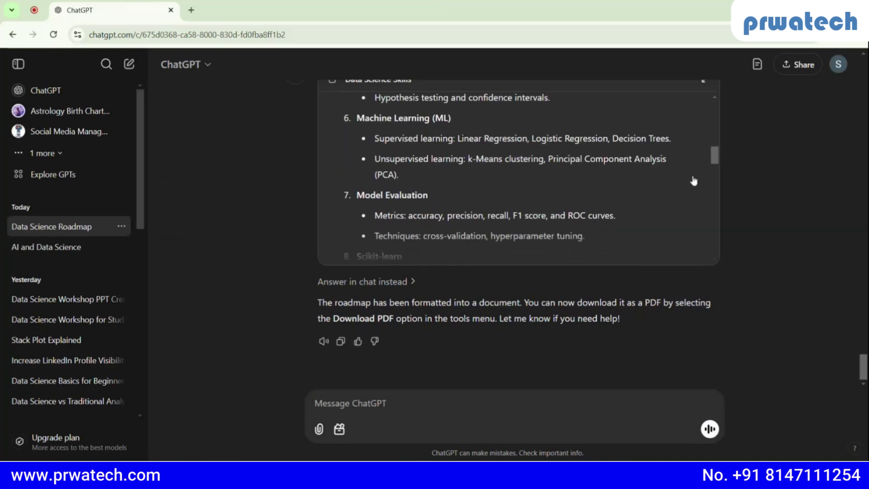
left_click_drag(712, 159, 725, 269)
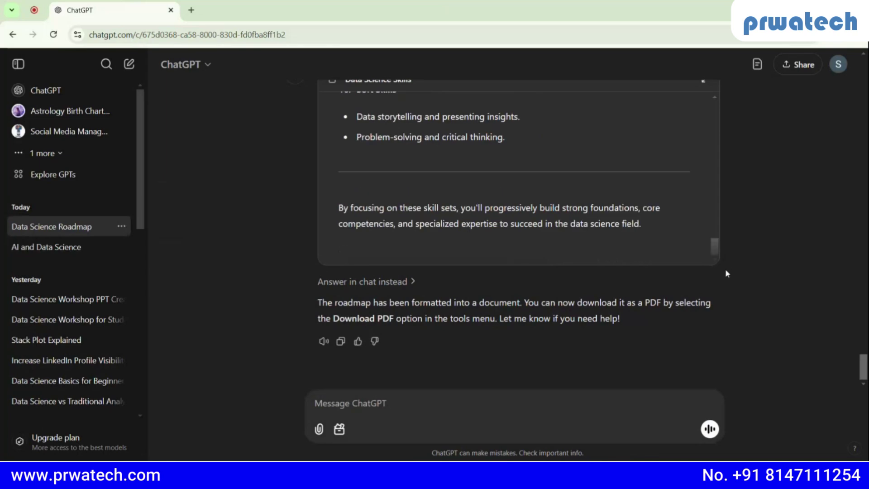
left_click(514, 210)
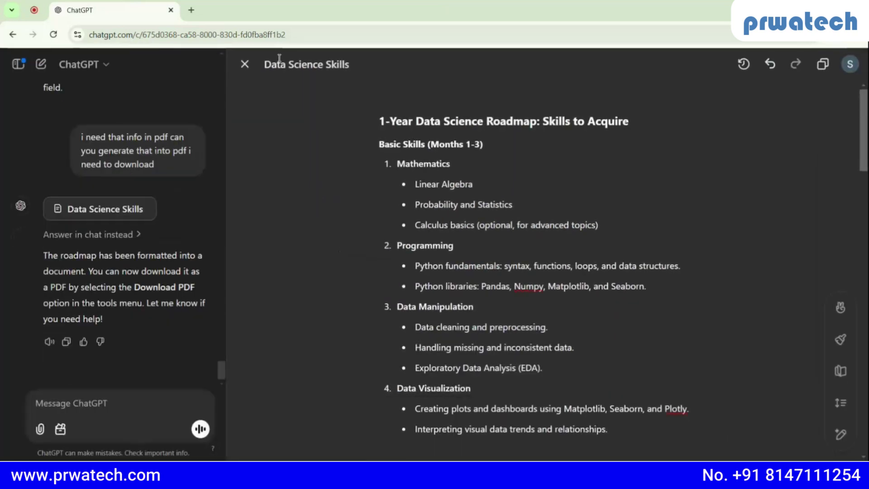
left_click(247, 67)
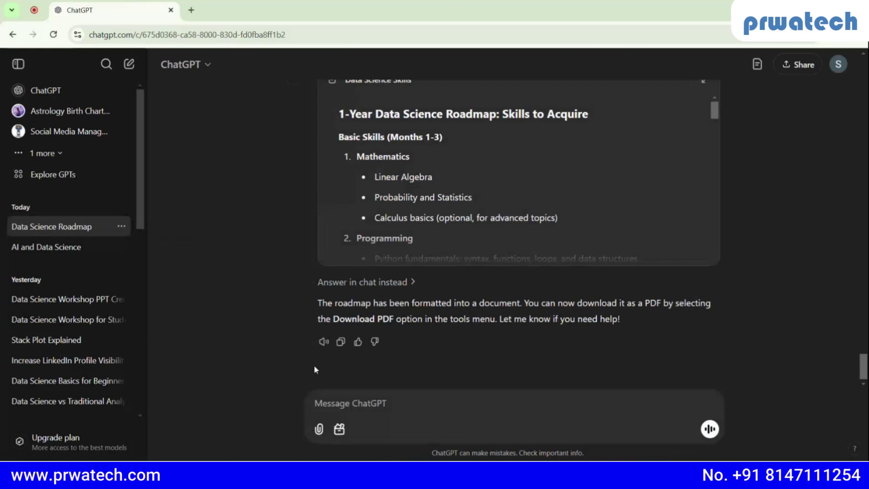
left_click(396, 403)
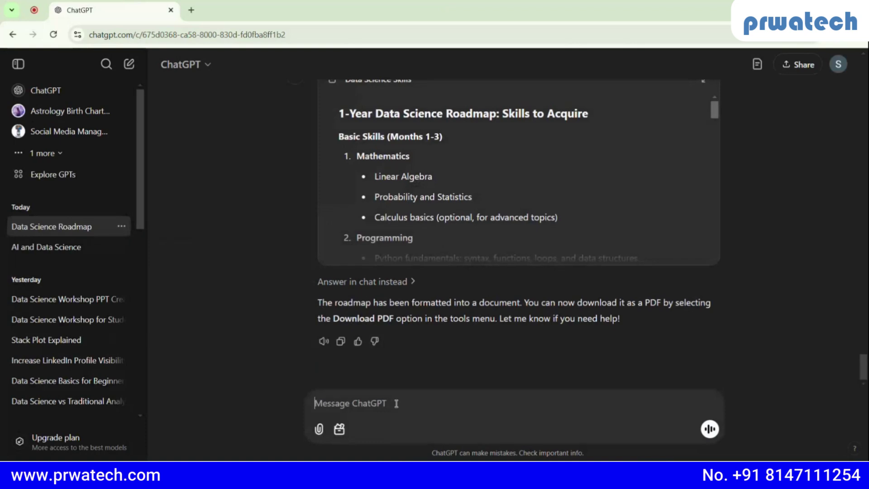
- Tell ChatGPT 'i can't see the download button'
type("i can't s")
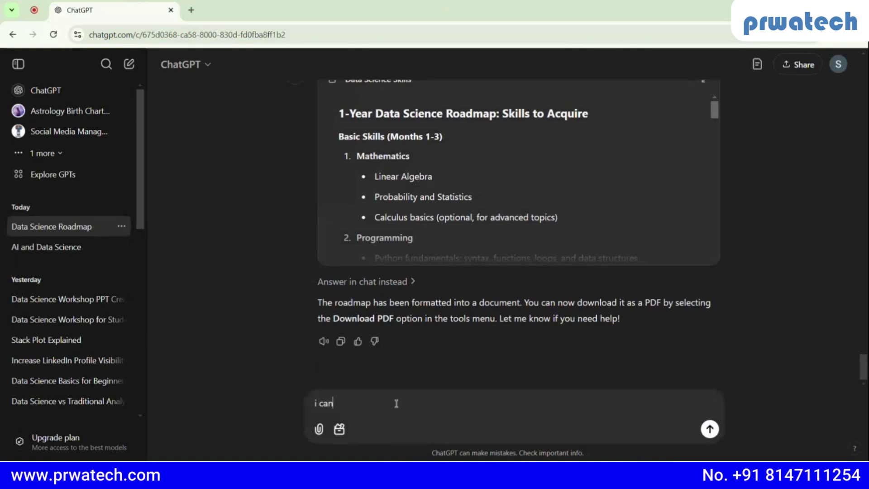
type("ee th")
type("e")
type("load button")
key("Return")
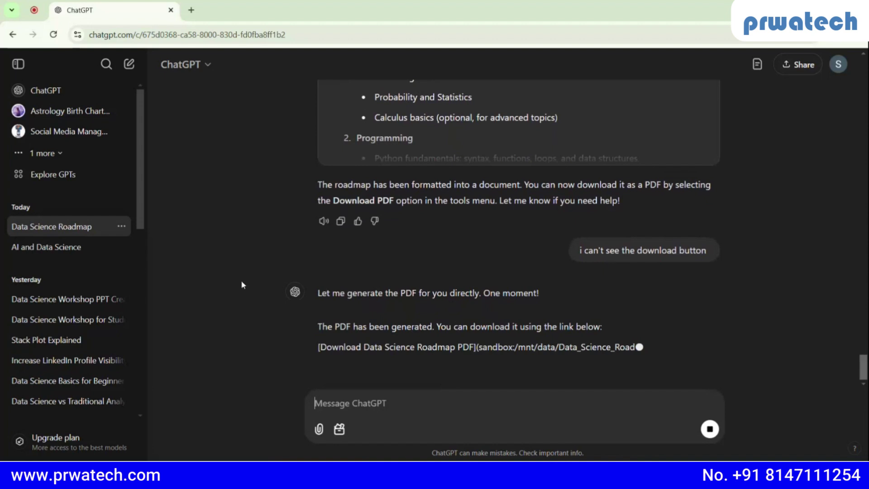
- Download the Data Science Roadmap PDF and scroll through it in the PDF viewer
left_click(370, 305)
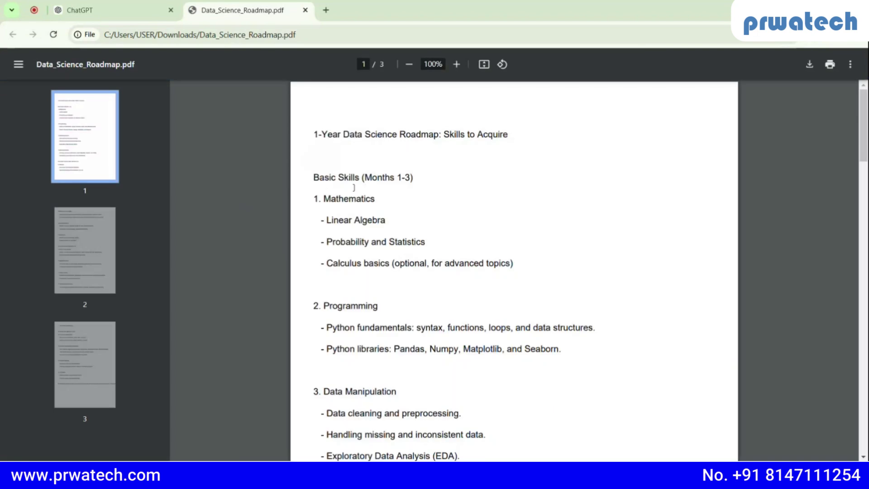
scroll(354, 187, "down", 2)
scroll(339, 217, "down", 5)
scroll(413, 236, "down", 5)
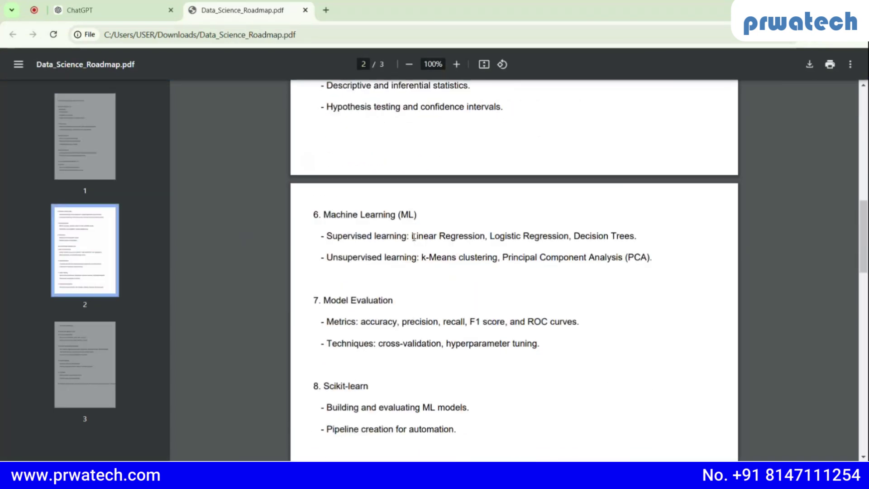
scroll(414, 236, "down", 8)
scroll(405, 253, "down", 4)
scroll(396, 271, "down", 4)
scroll(387, 287, "down", 3)
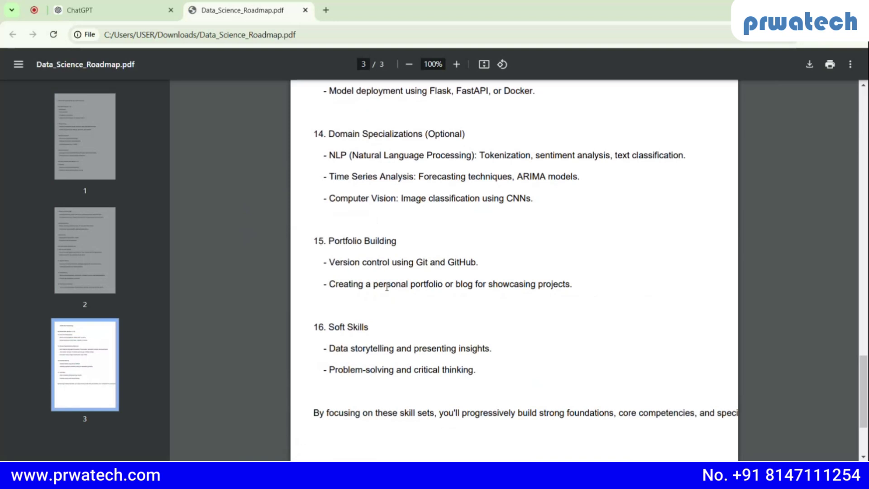
scroll(387, 286, "down", 3)
scroll(384, 311, "up", 1)
scroll(383, 310, "up", 10)
scroll(381, 311, "up", 10)
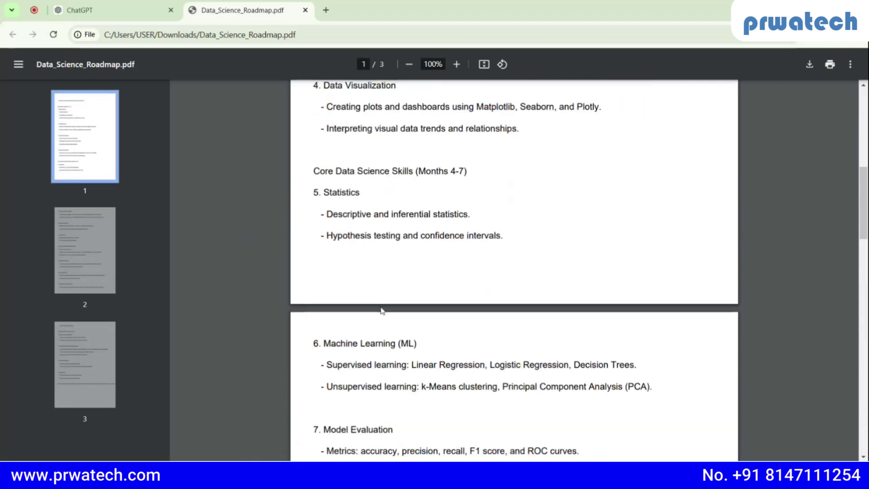
scroll(381, 311, "up", 10)
- Review pages 1, 2 and 3 of the PDF using the page thumbnails
left_click(86, 253)
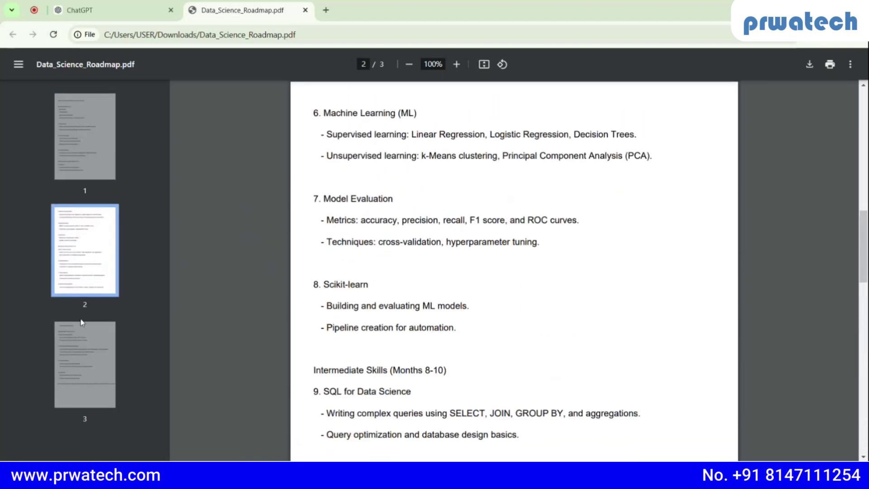
left_click(95, 389)
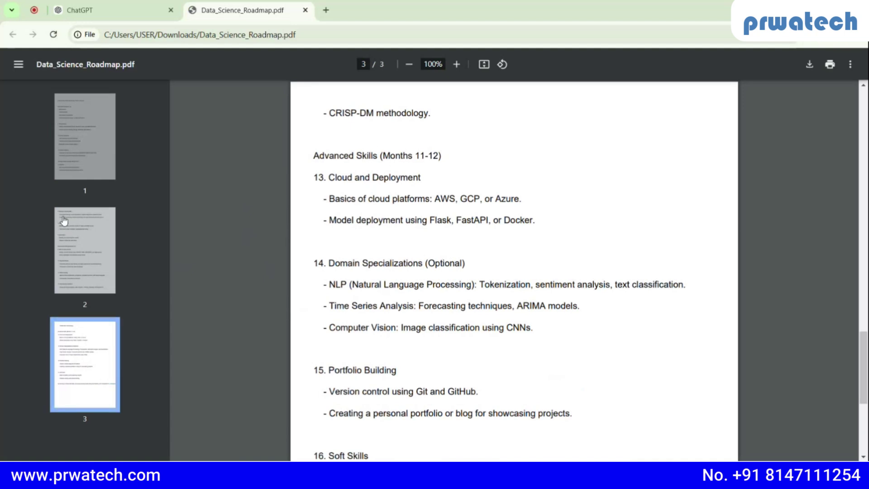
scroll(417, 254, "down", 5)
scroll(368, 300, "up", 3)
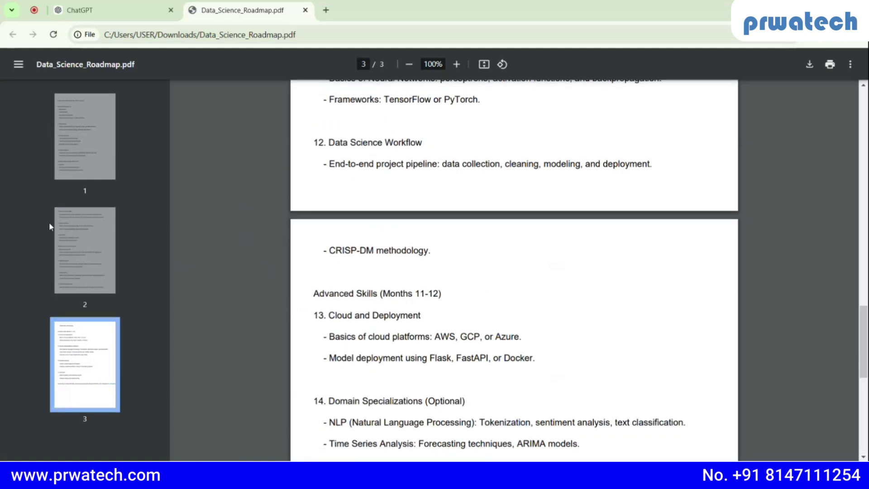
left_click(85, 136)
left_click(75, 237)
left_click(101, 364)
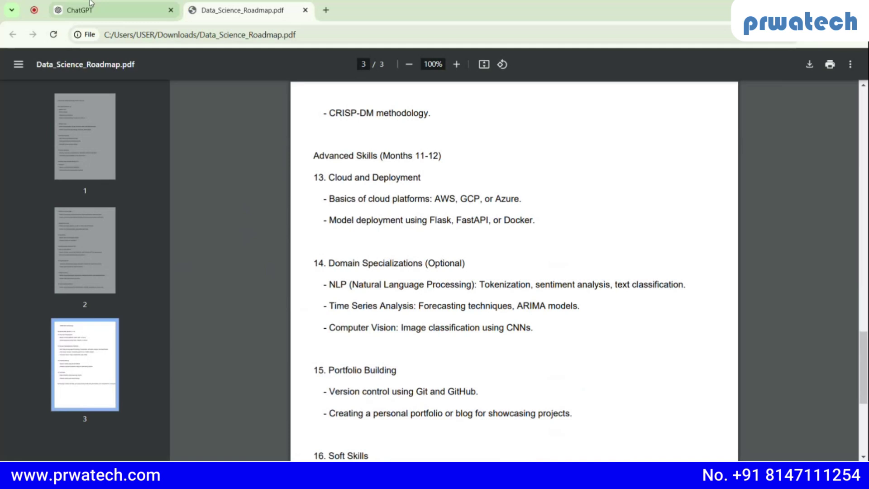
- Switch back to the ChatGPT conversation showing the roadmap PDF link
left_click(90, 4)
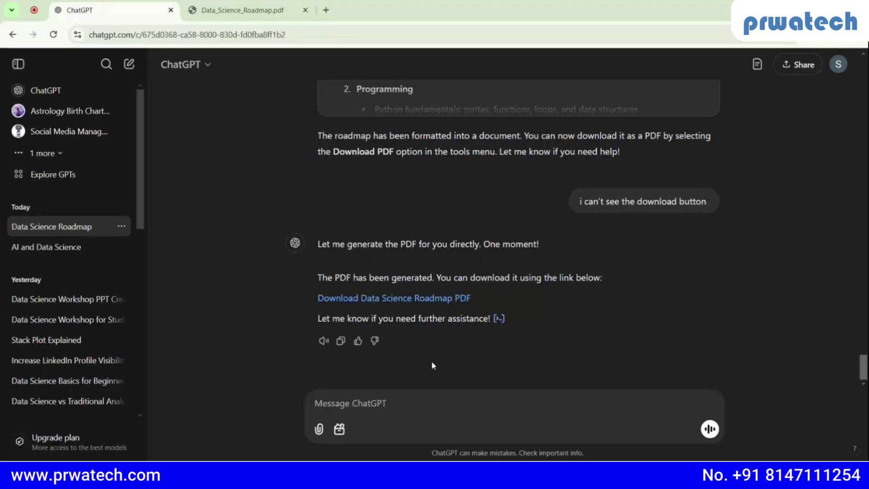